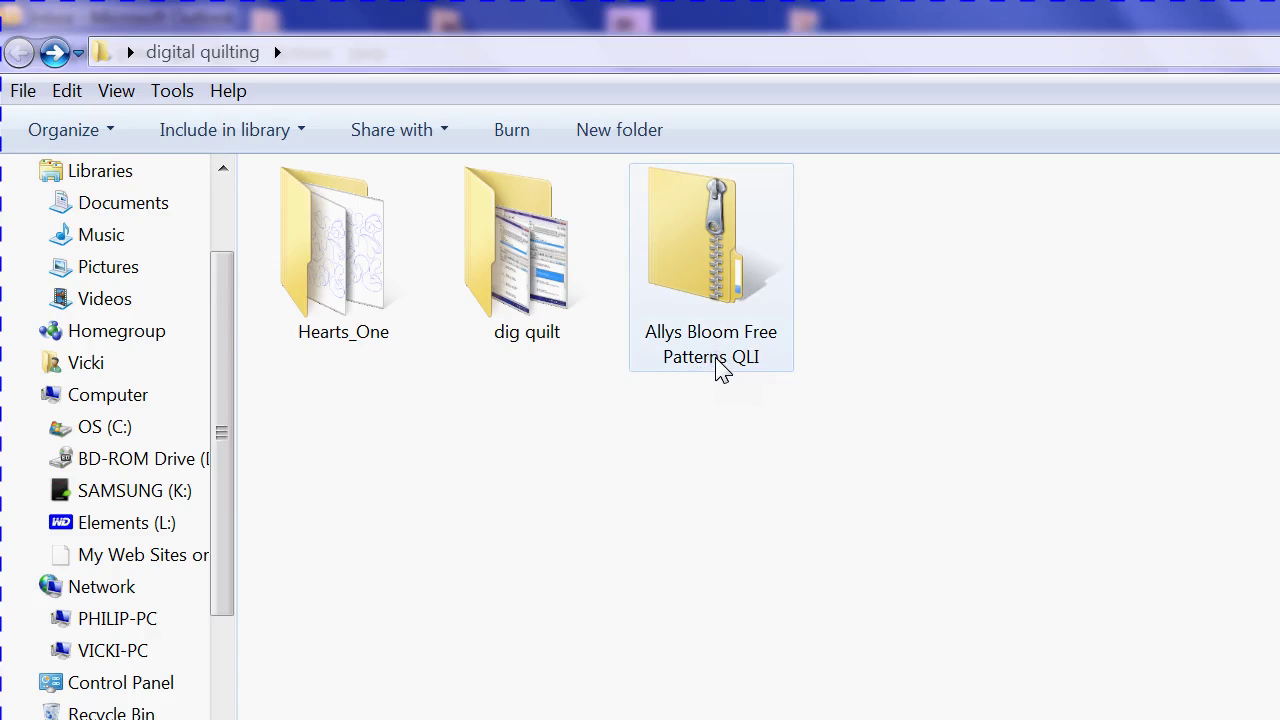
Extract all files from the Allys Bloom Free Patterns QLI zip and open the extracted folder
right_click(715, 265)
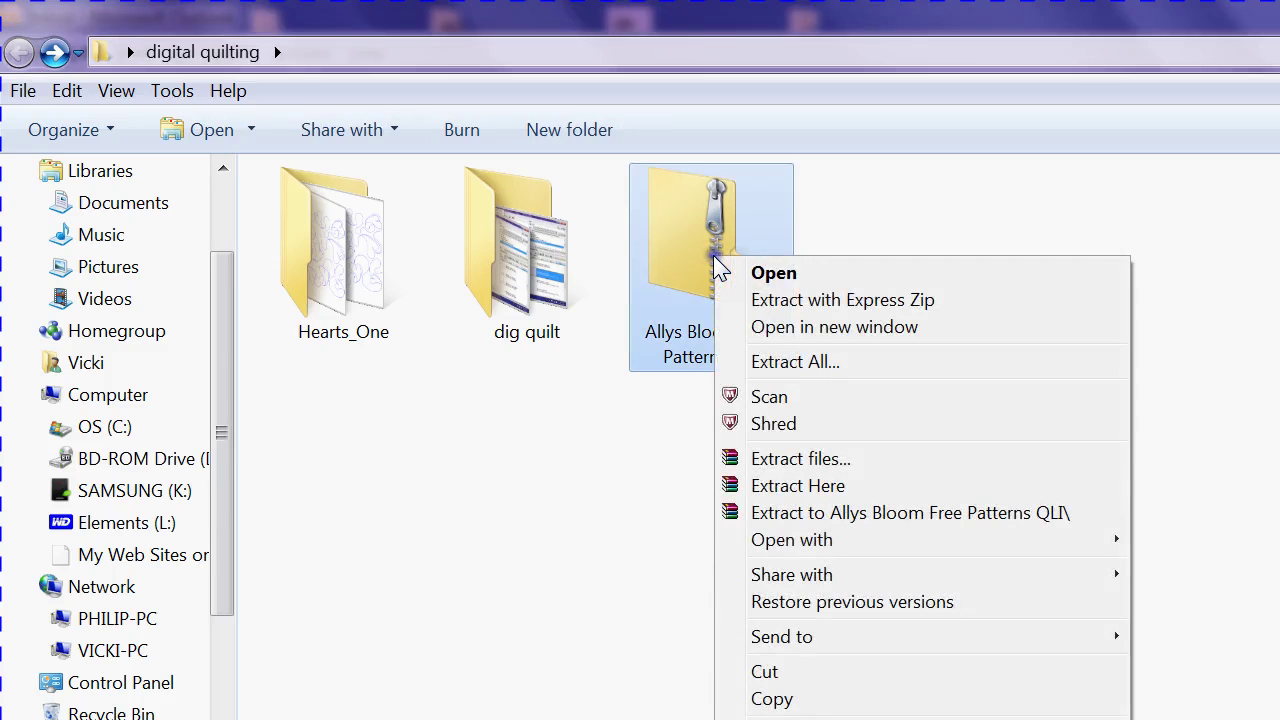
click(718, 362)
click(1080, 658)
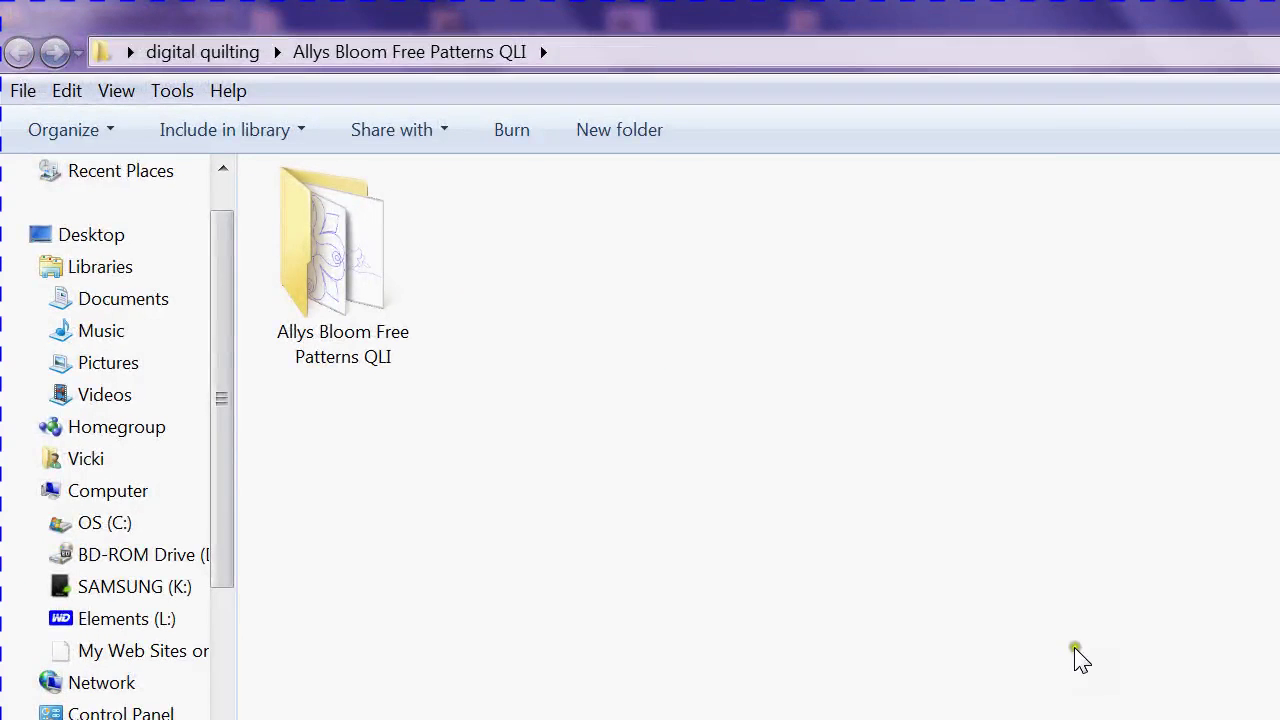
double_click(343, 288)
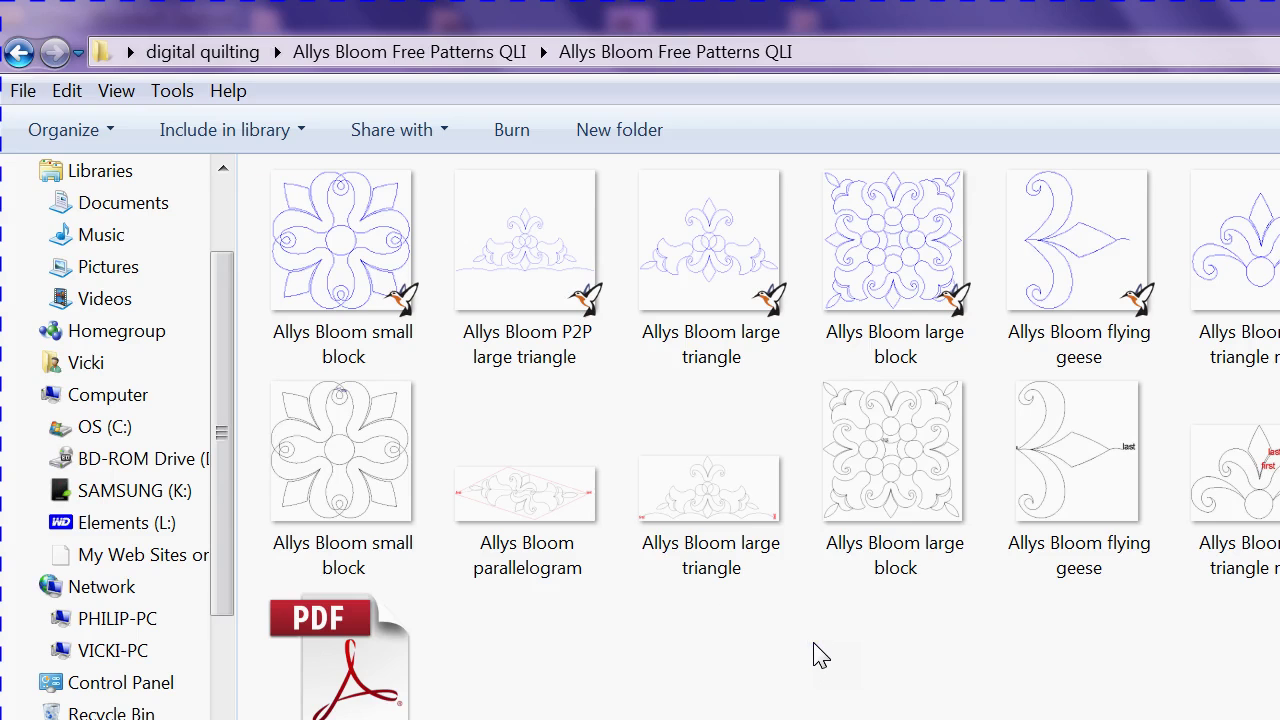
Open the Allys Bloom large block design in Embird Manager and bring up the Options menu
double_click(897, 268)
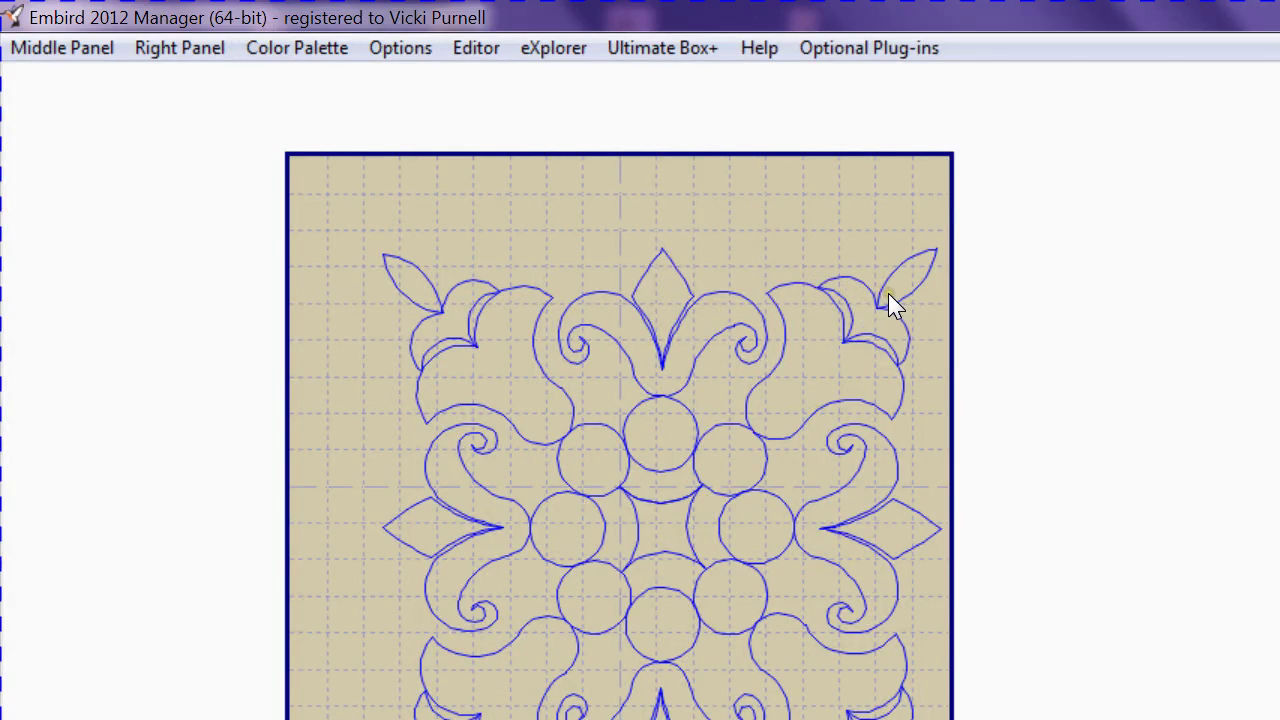
click(956, 309)
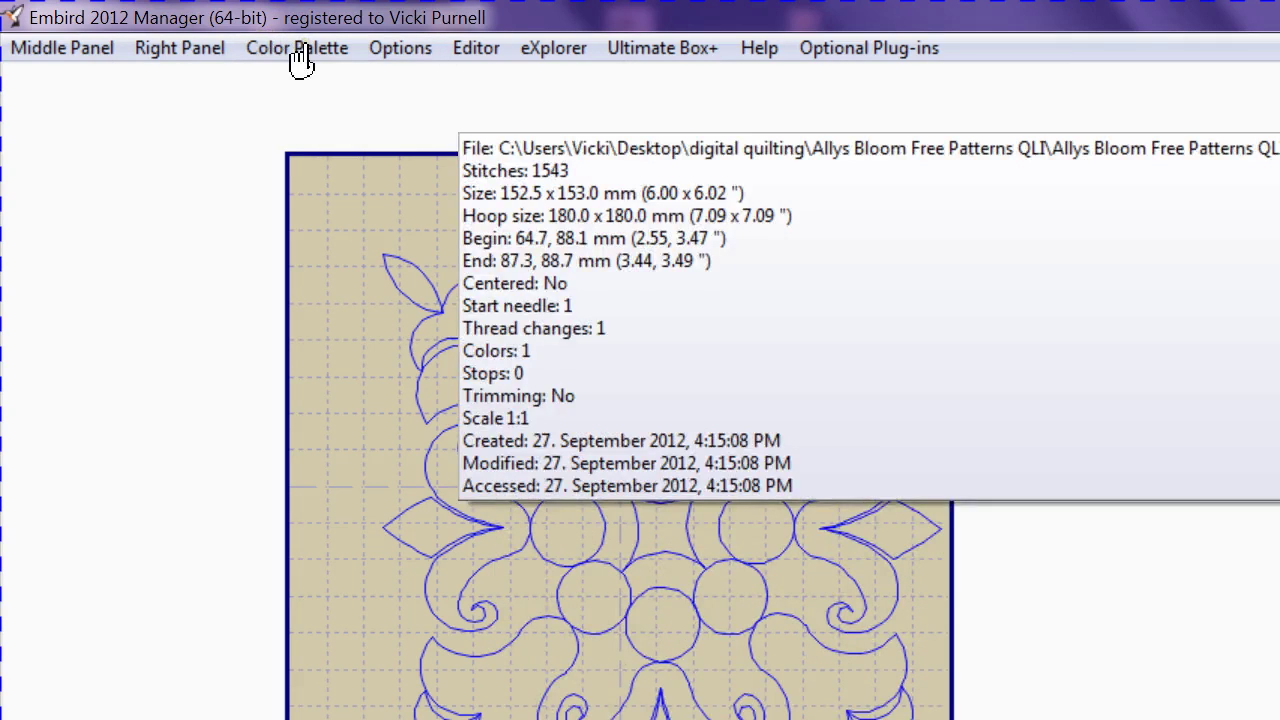
key(alt+o)
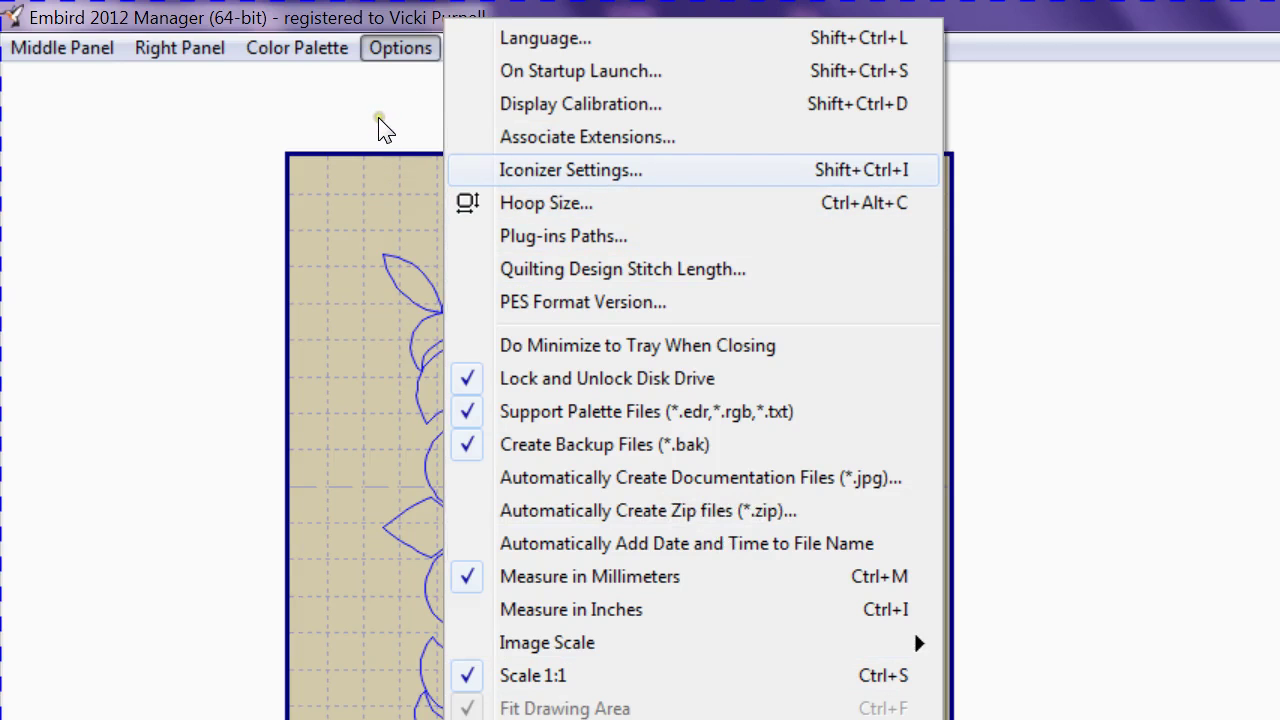
Review the Iconizer Settings file-type lists, including the checked .QLI format, then close them
key(Return)
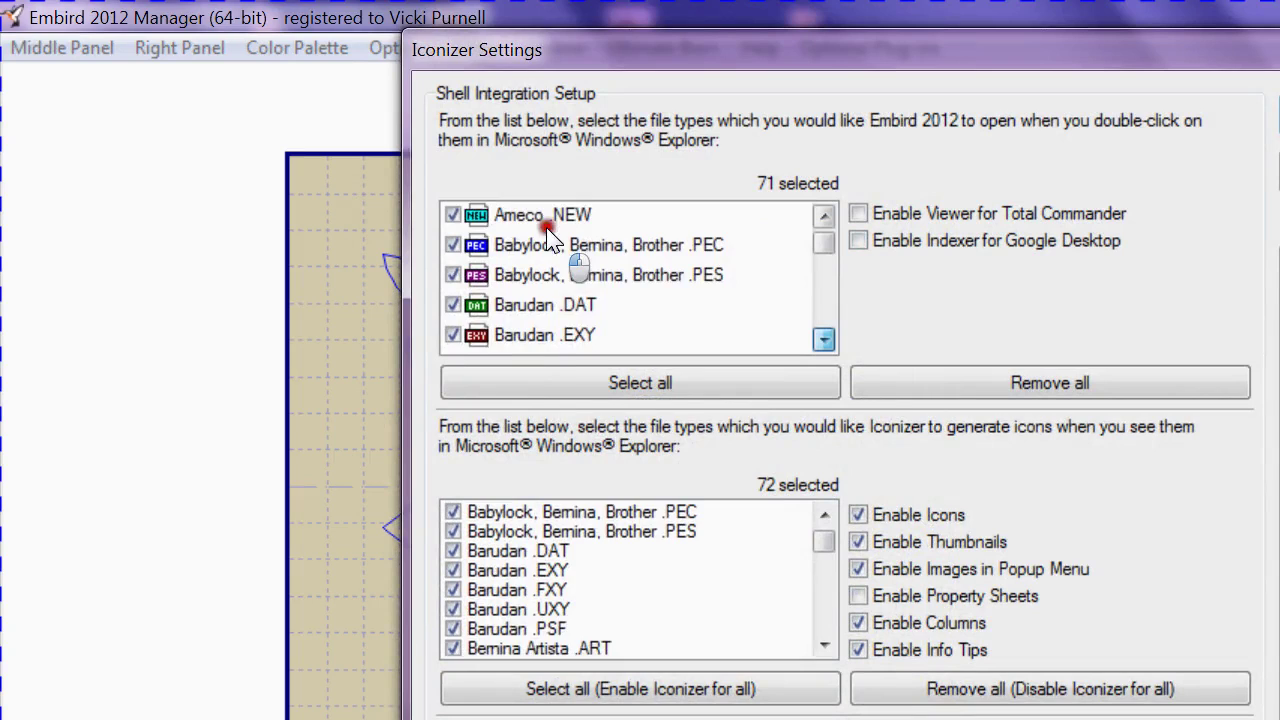
scroll(540, 230, down, 3)
scroll(546, 228, down, 7)
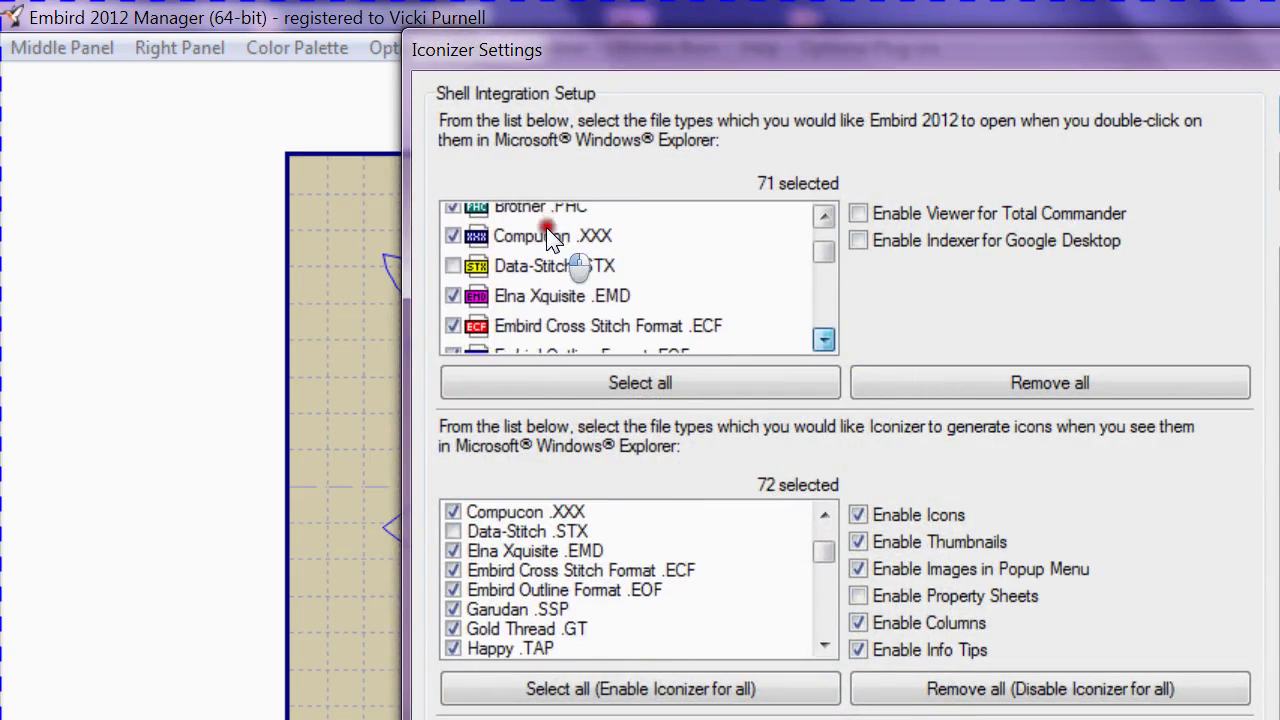
scroll(548, 210, down, 7)
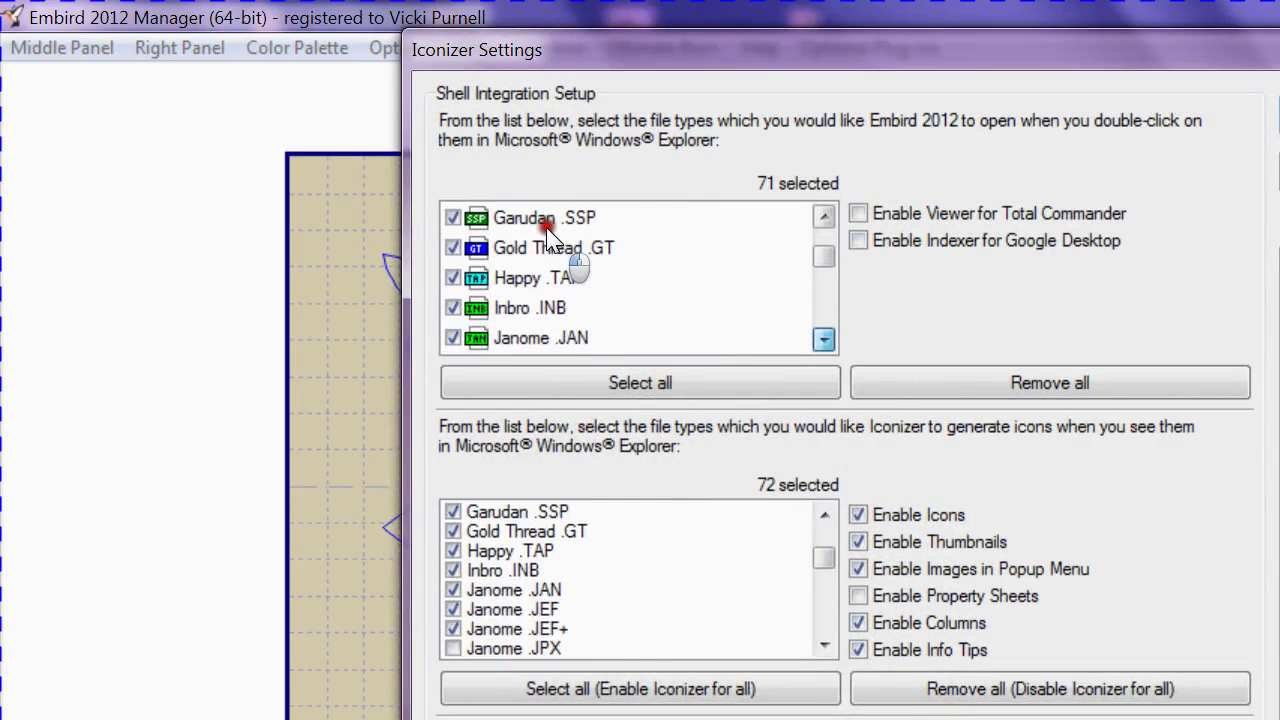
scroll(552, 200, down, 8)
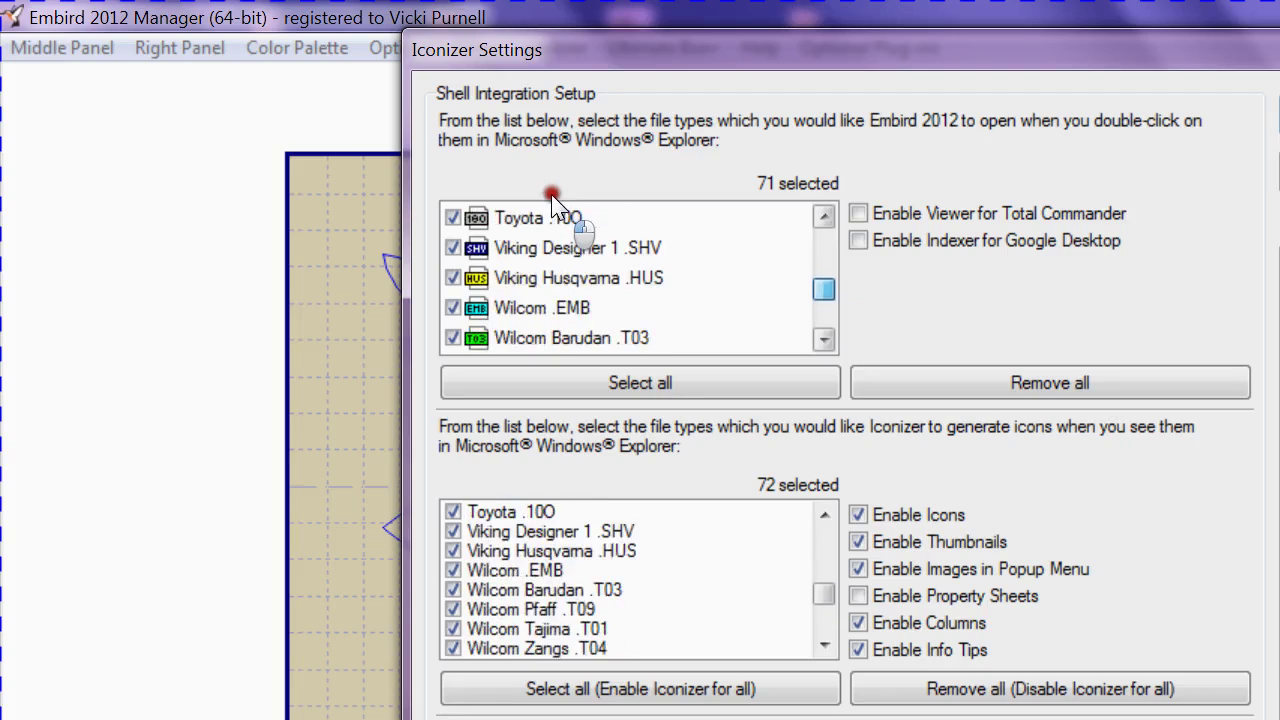
scroll(552, 200, down, 1)
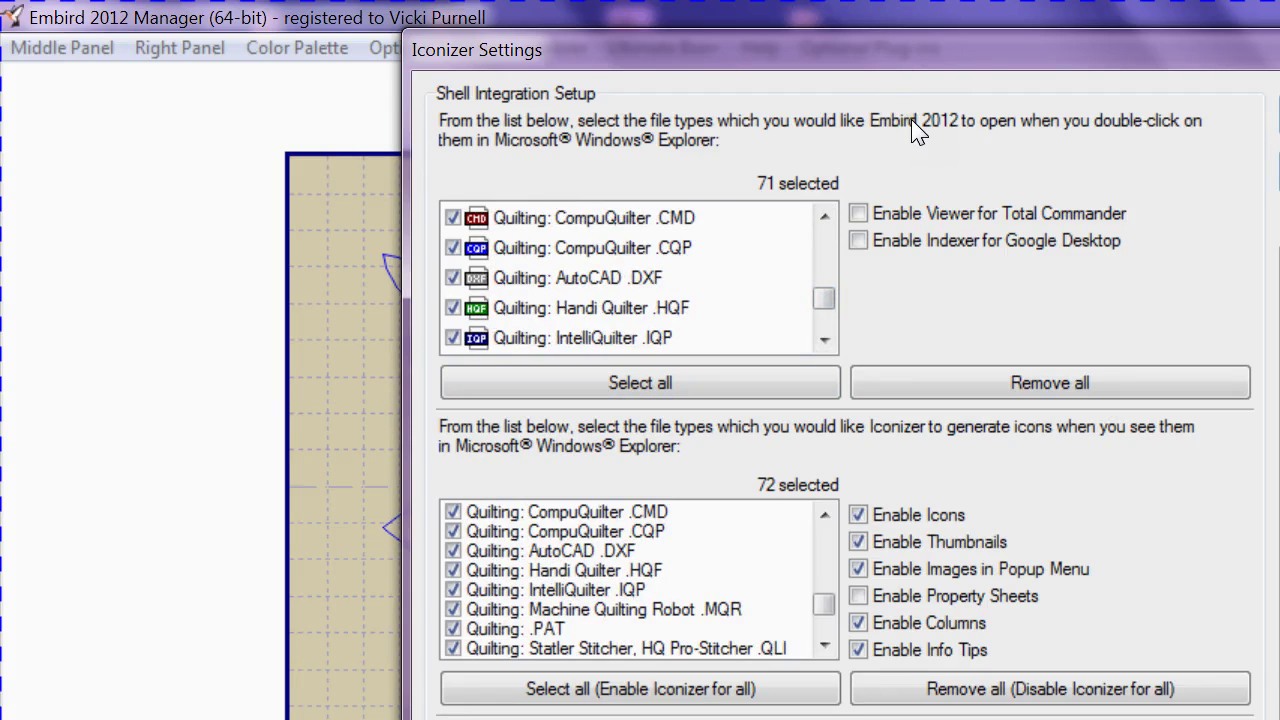
key(Escape)
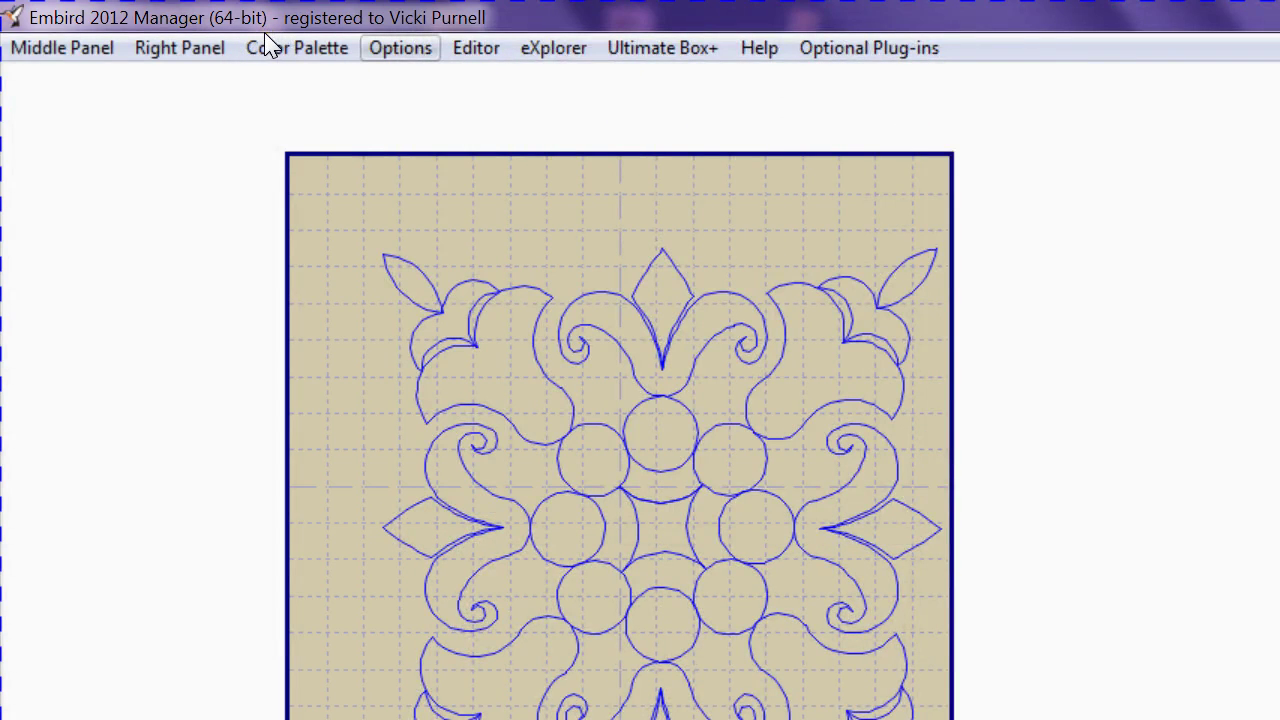
Change the quilting design stitch length from 2.0 to 5
key(Return)
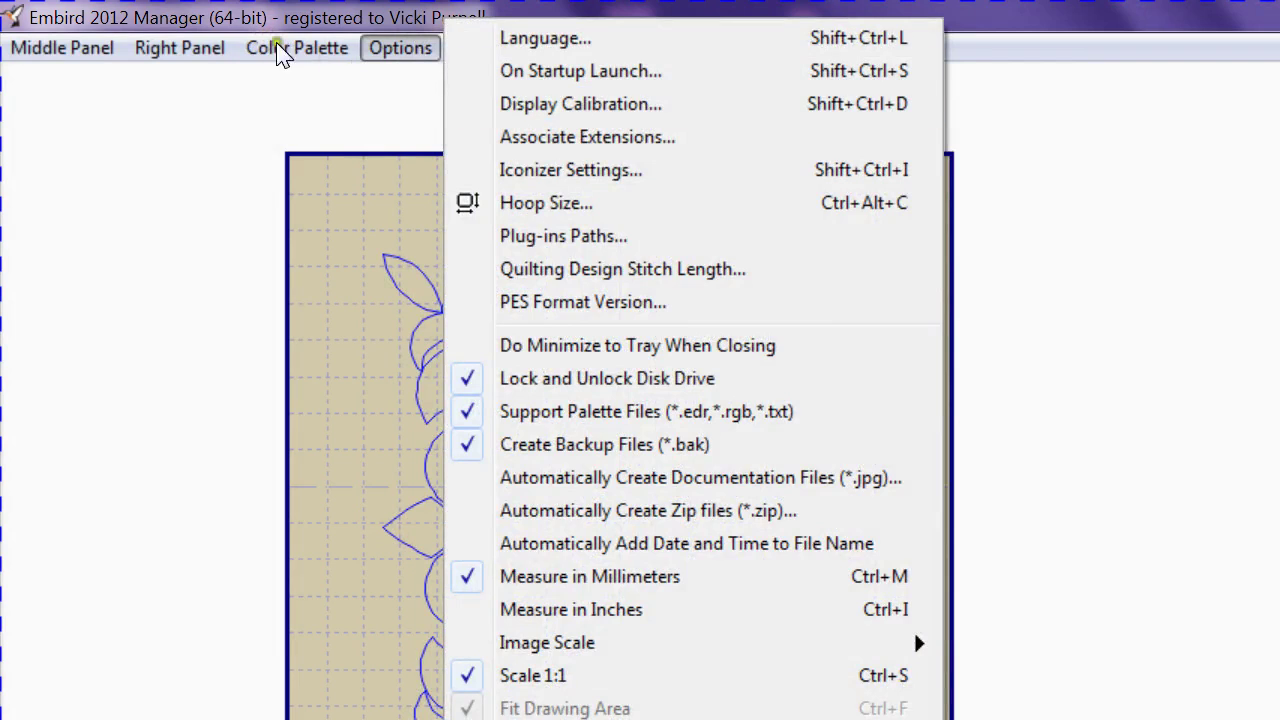
key(Down)
key(Down)
key(Return)
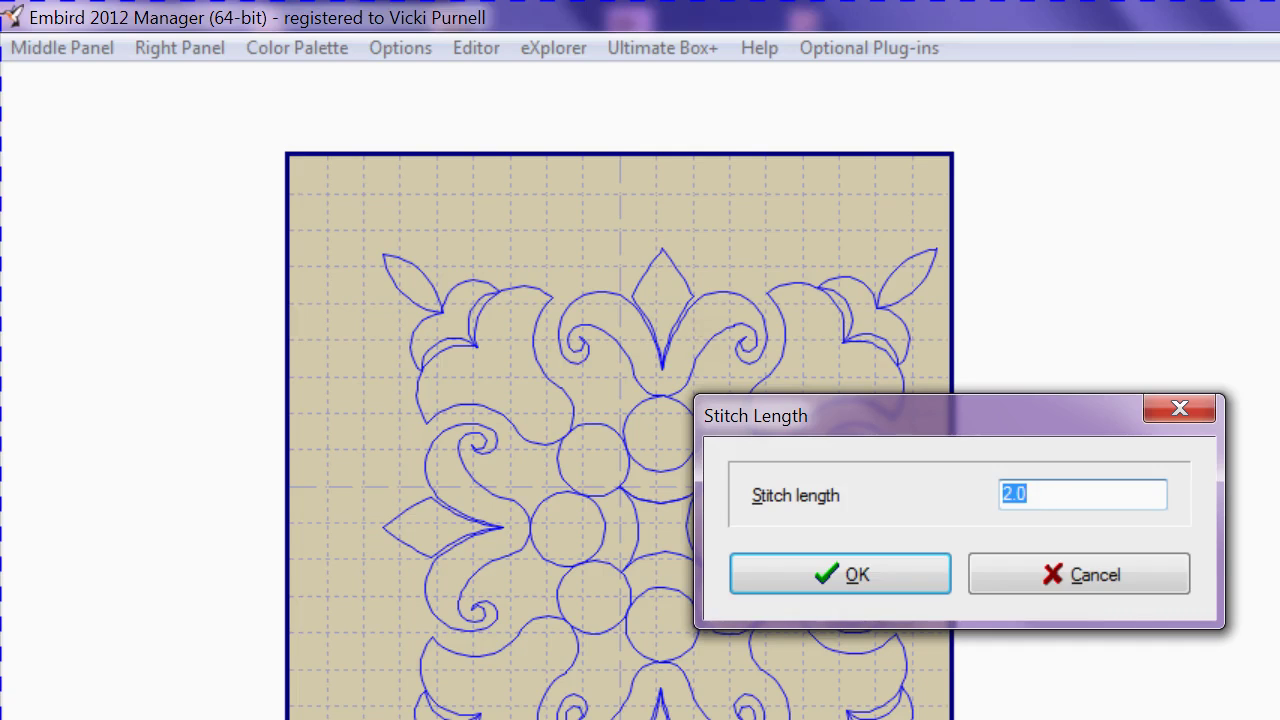
key(BackSpace)
text(5)
key(Return)
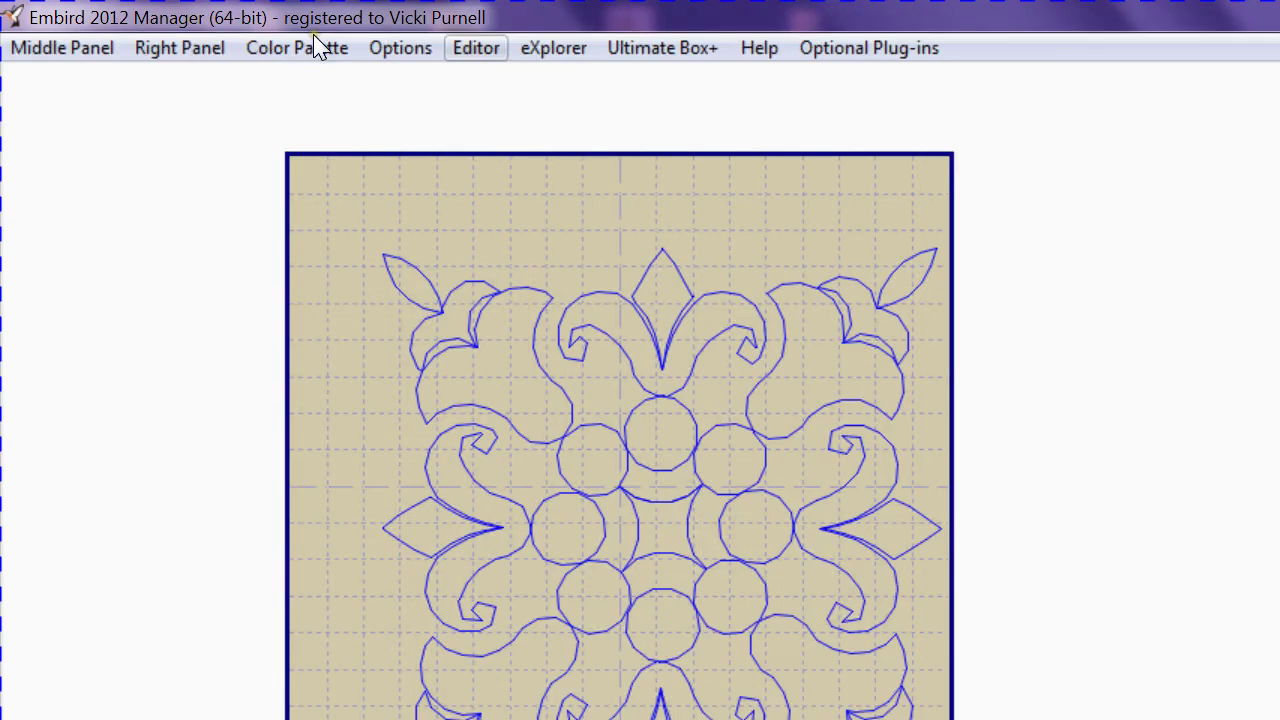
Set the quilting design stitch length from 5.0 back to 2.0
click(280, 45)
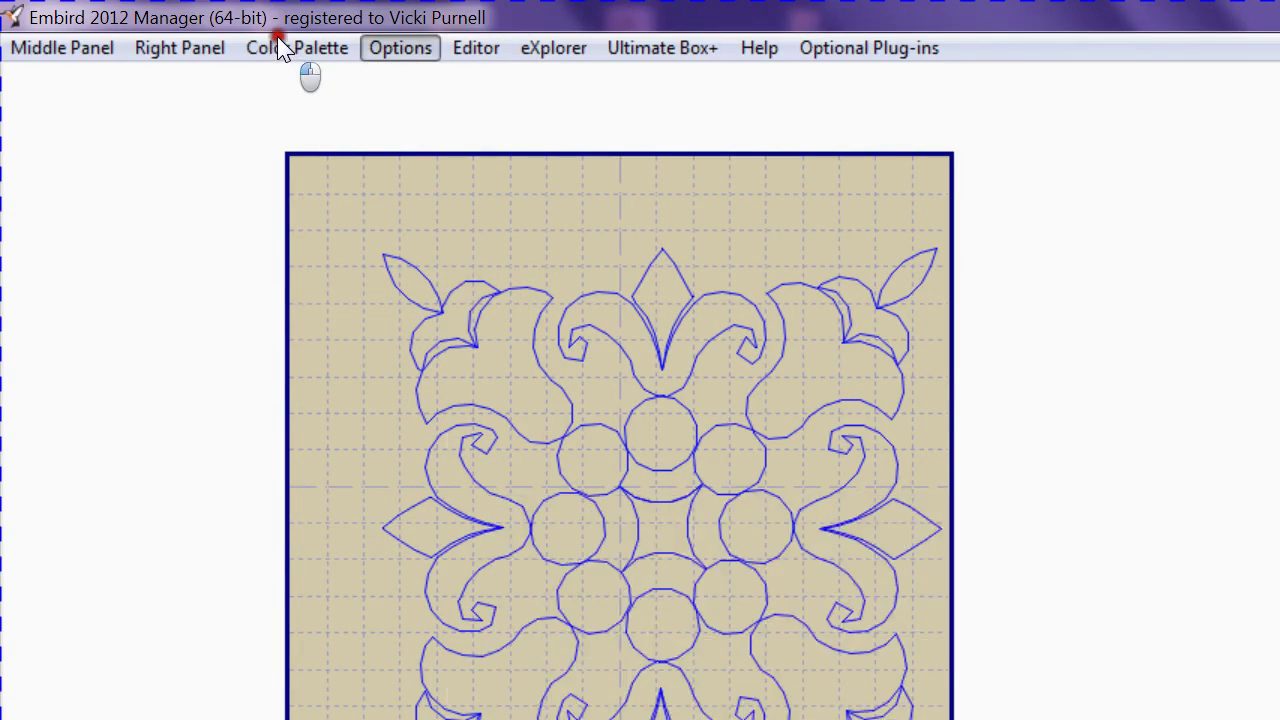
click(354, 120)
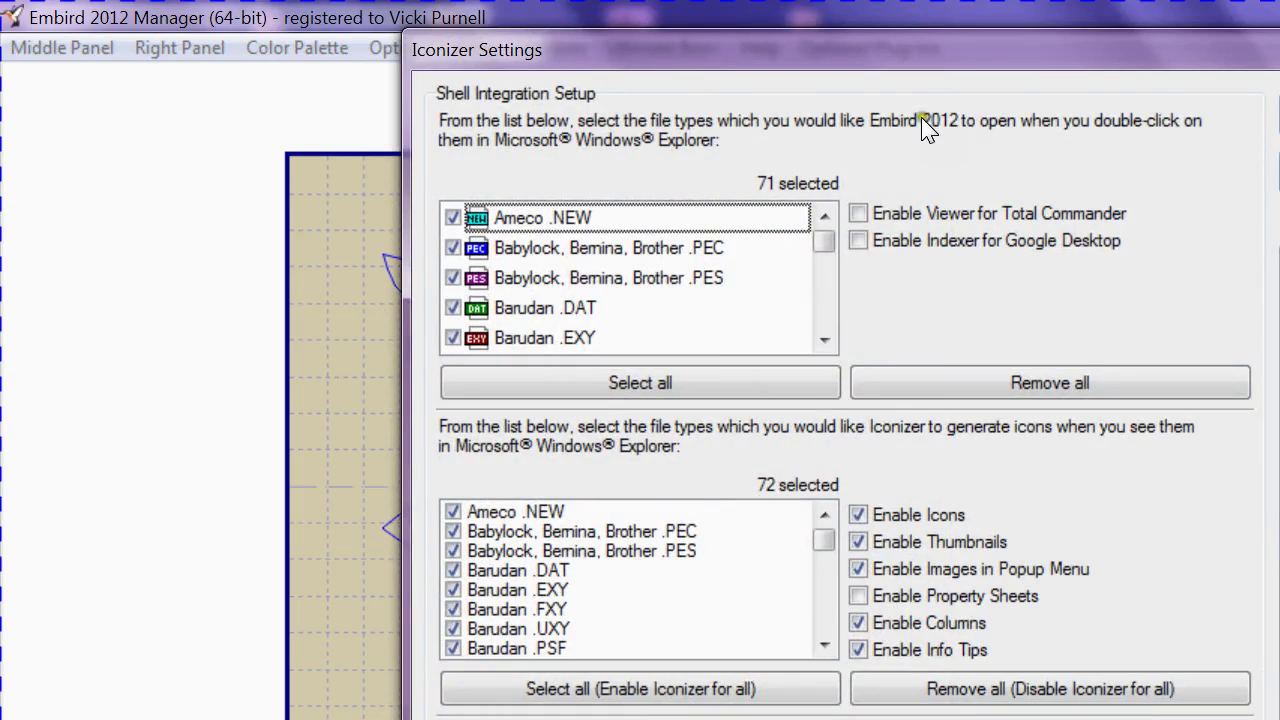
key(Escape)
click(400, 47)
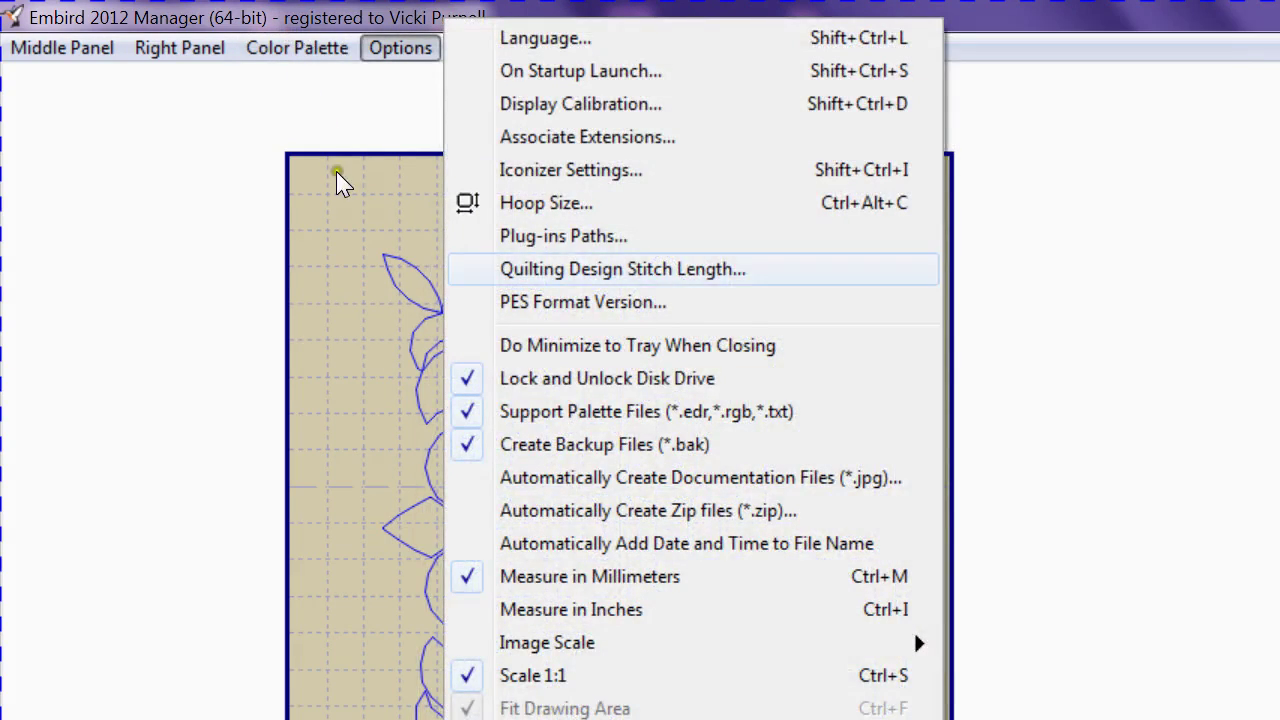
key(Return)
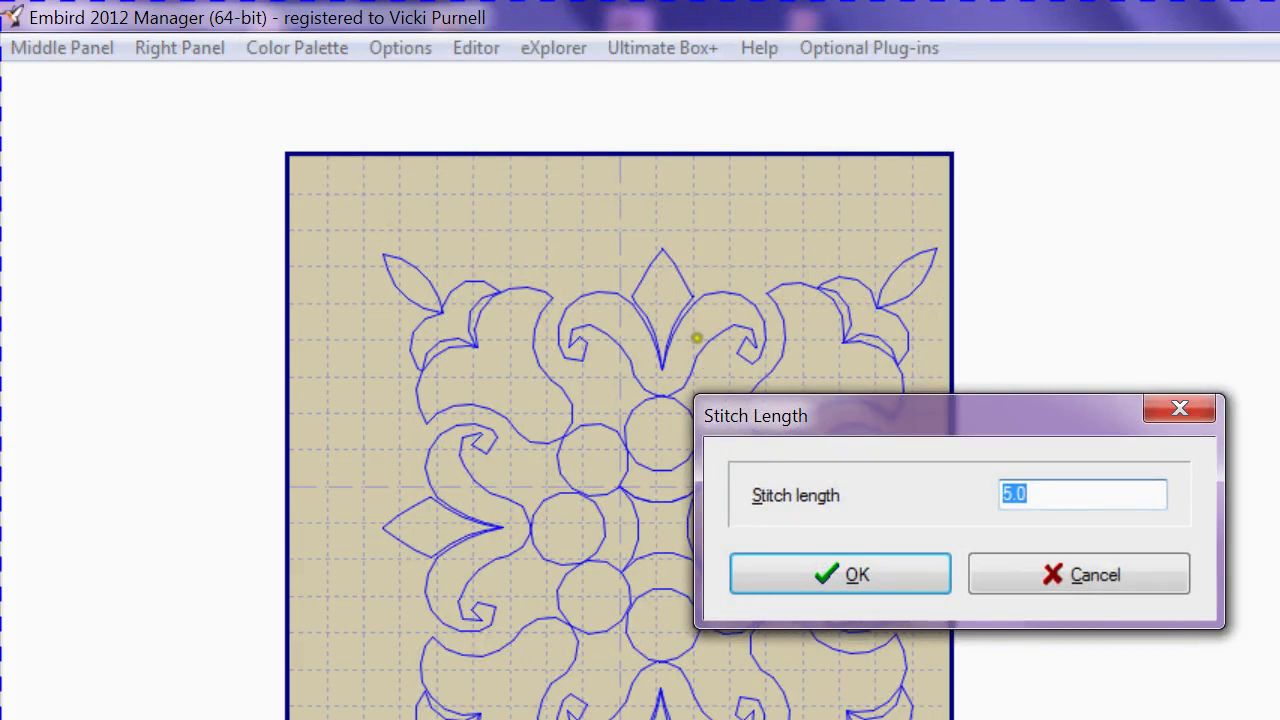
key(BackSpace)
text(2.0)
key(Return)
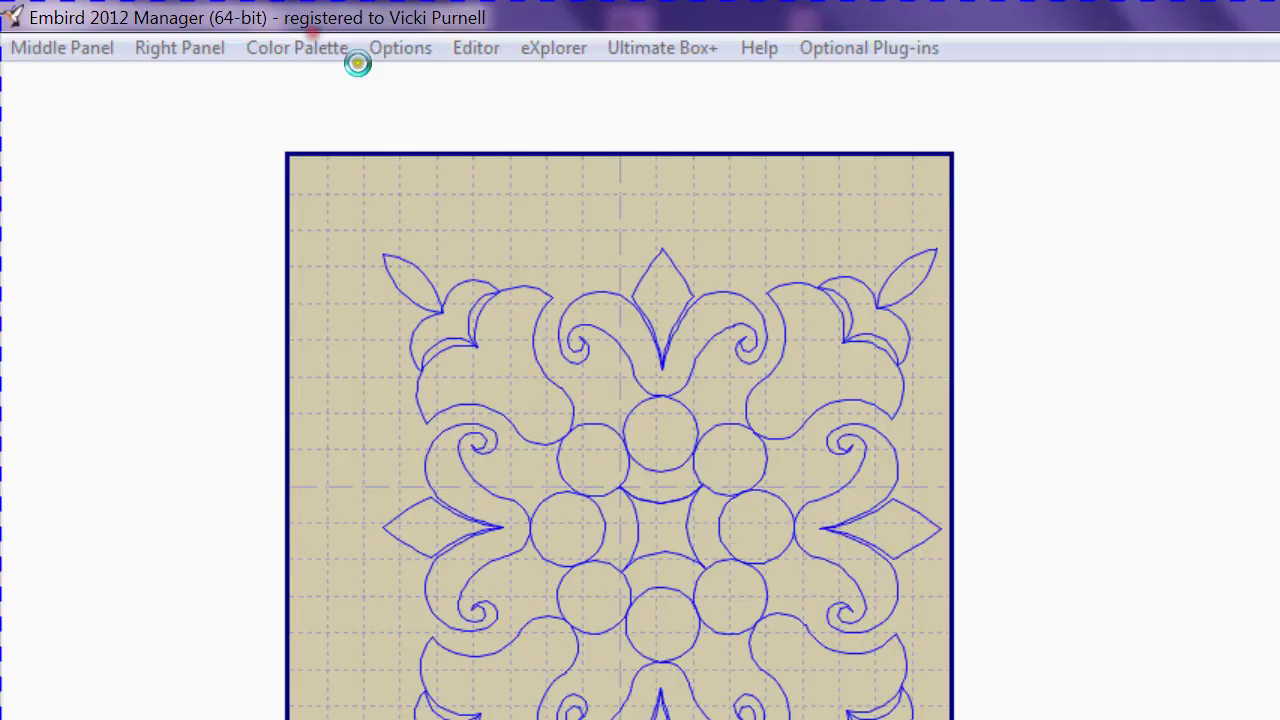
Open the block in the Editor and apply the Janome MC12000 GR Hoop (230 x 300 mm)
click(476, 48)
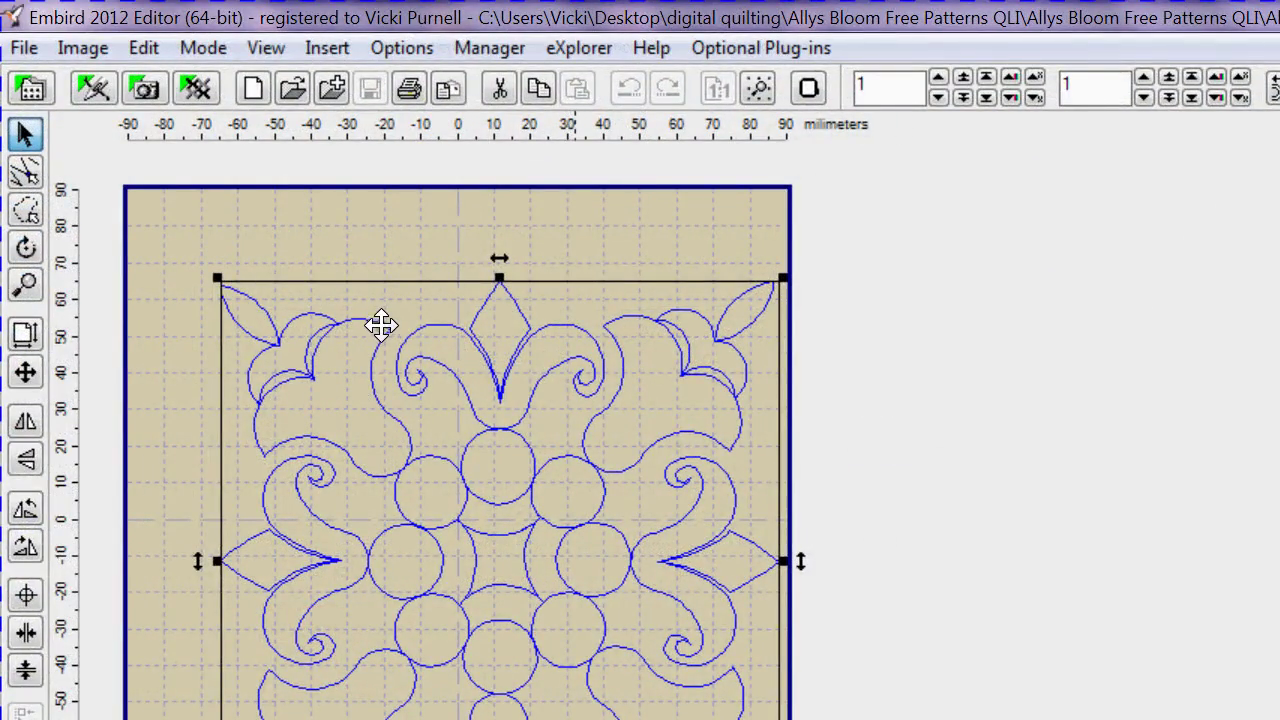
click(540, 63)
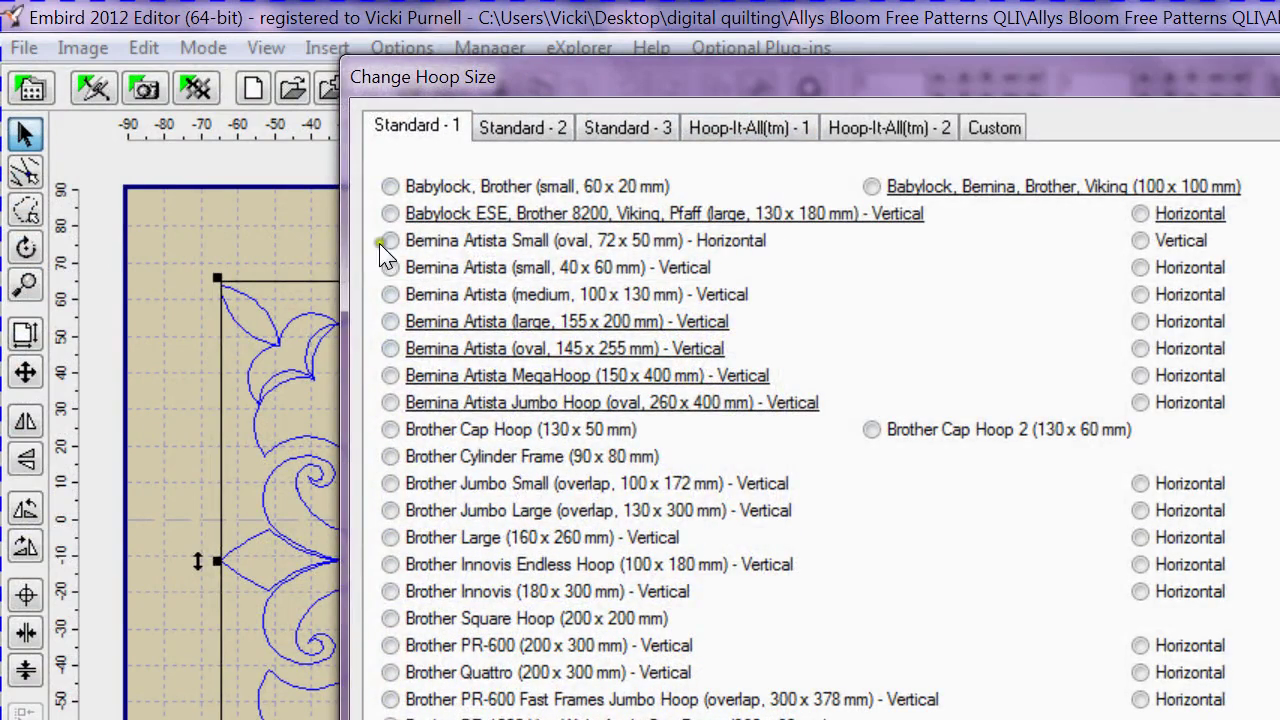
key(ctrl+Tab)
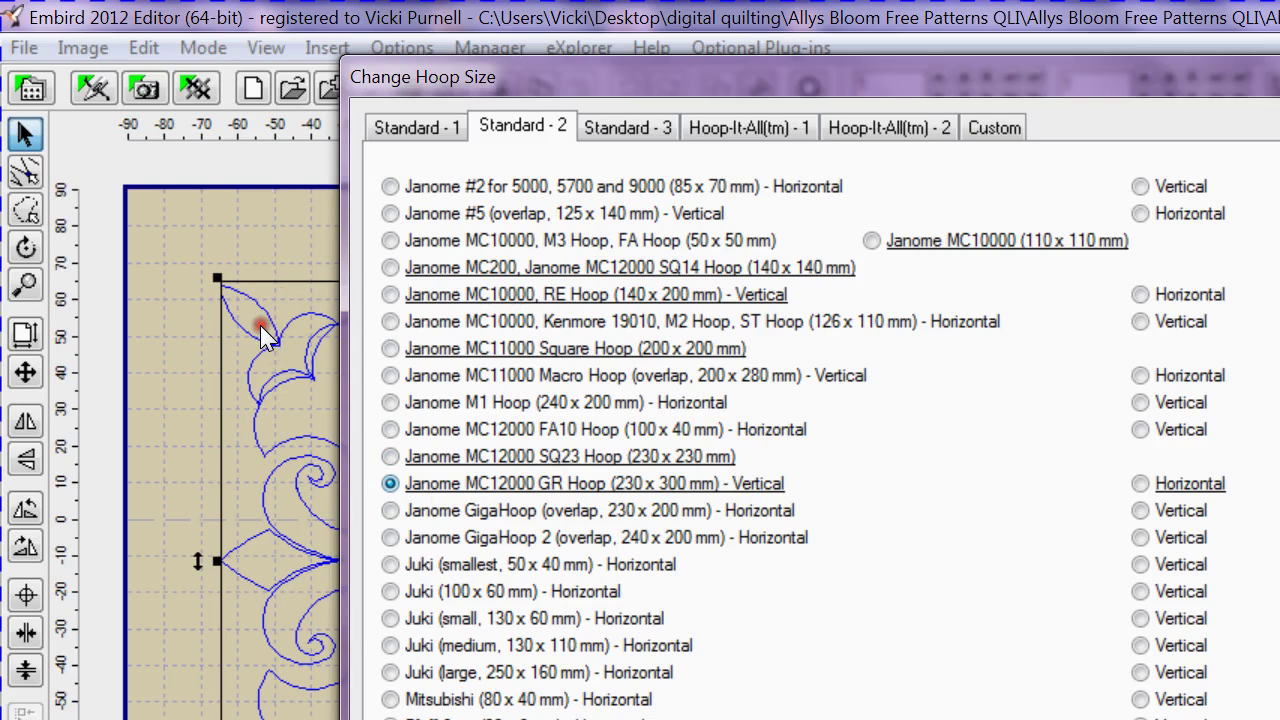
key(Return)
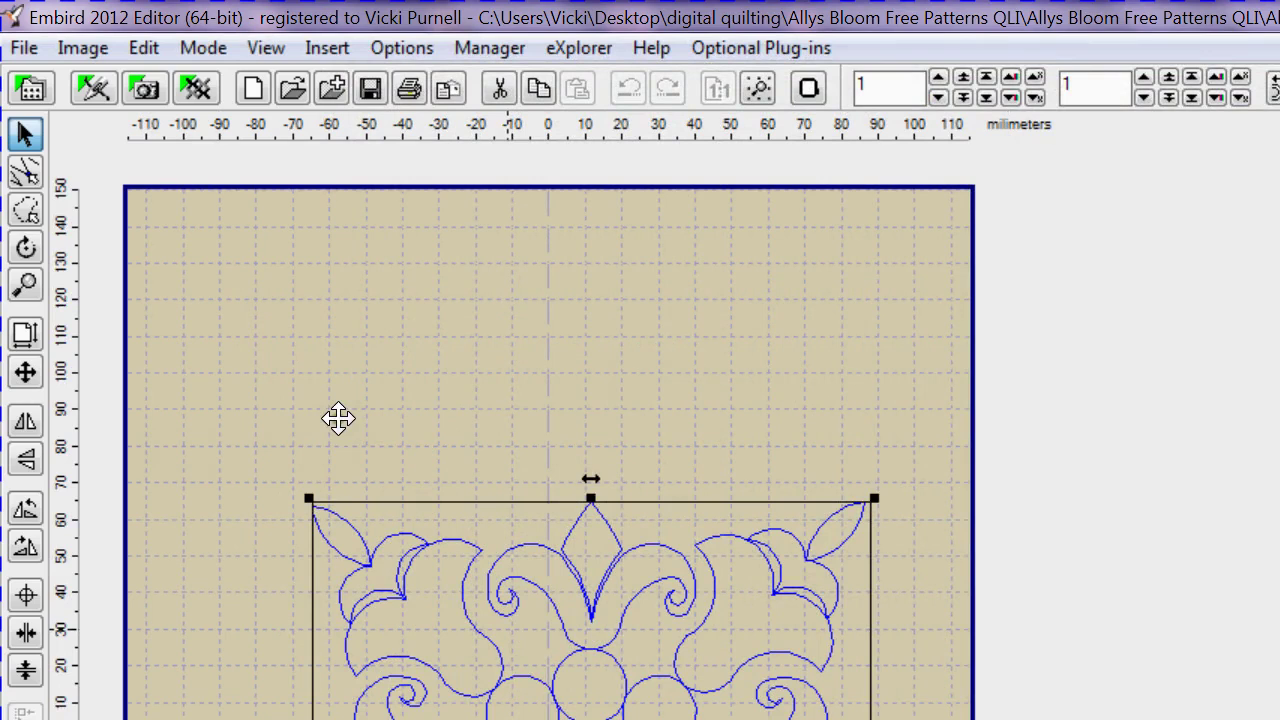
Center the block in the hoop and start Save As to convert it to Janome .JEF
click(26, 594)
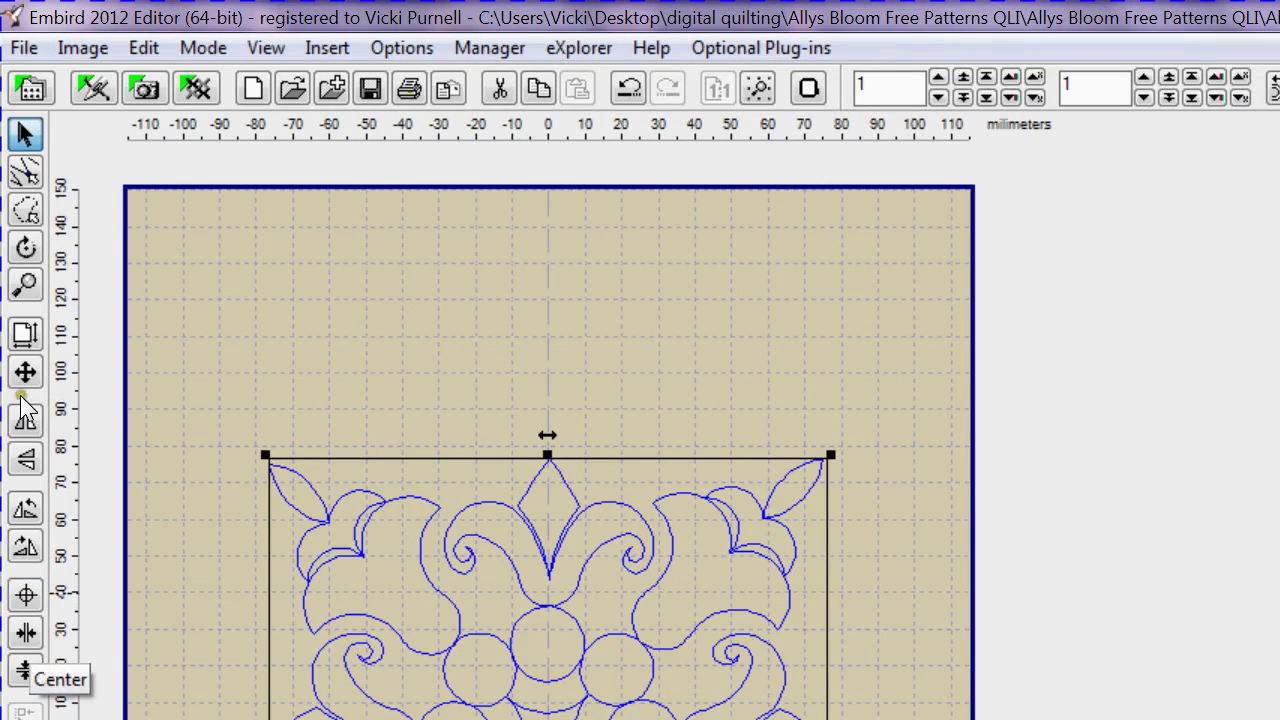
click(24, 48)
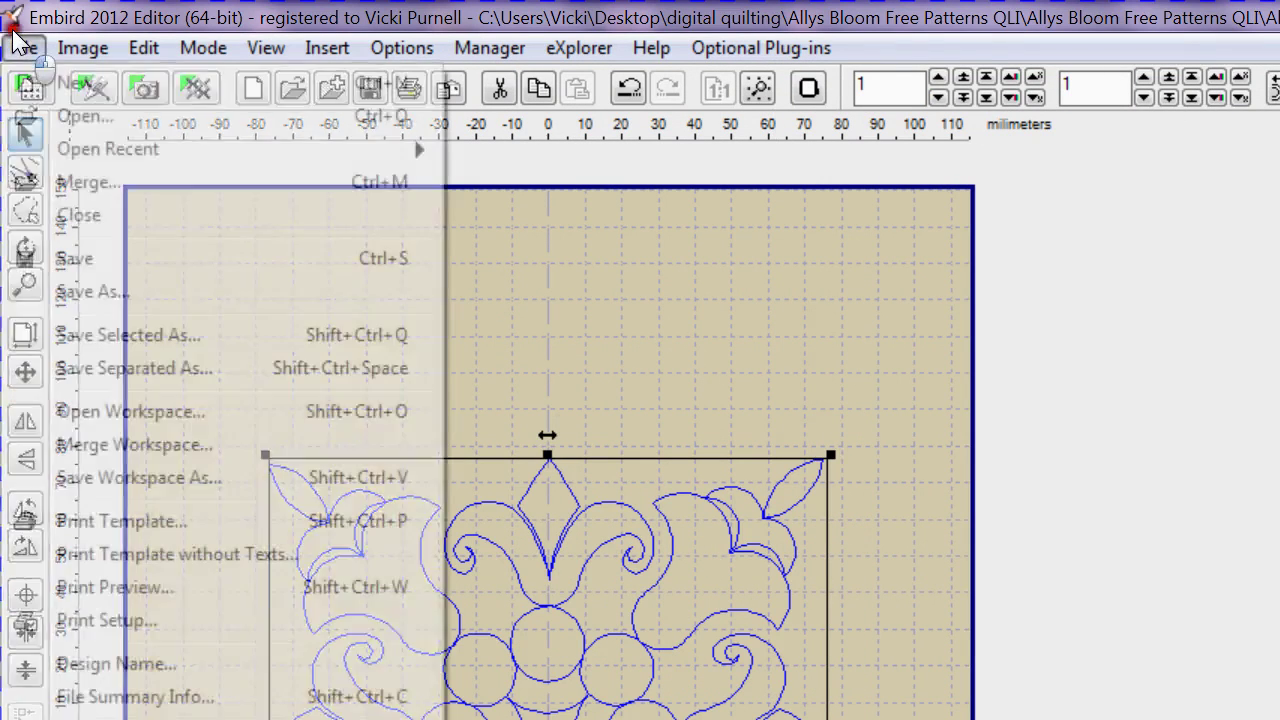
click(60, 180)
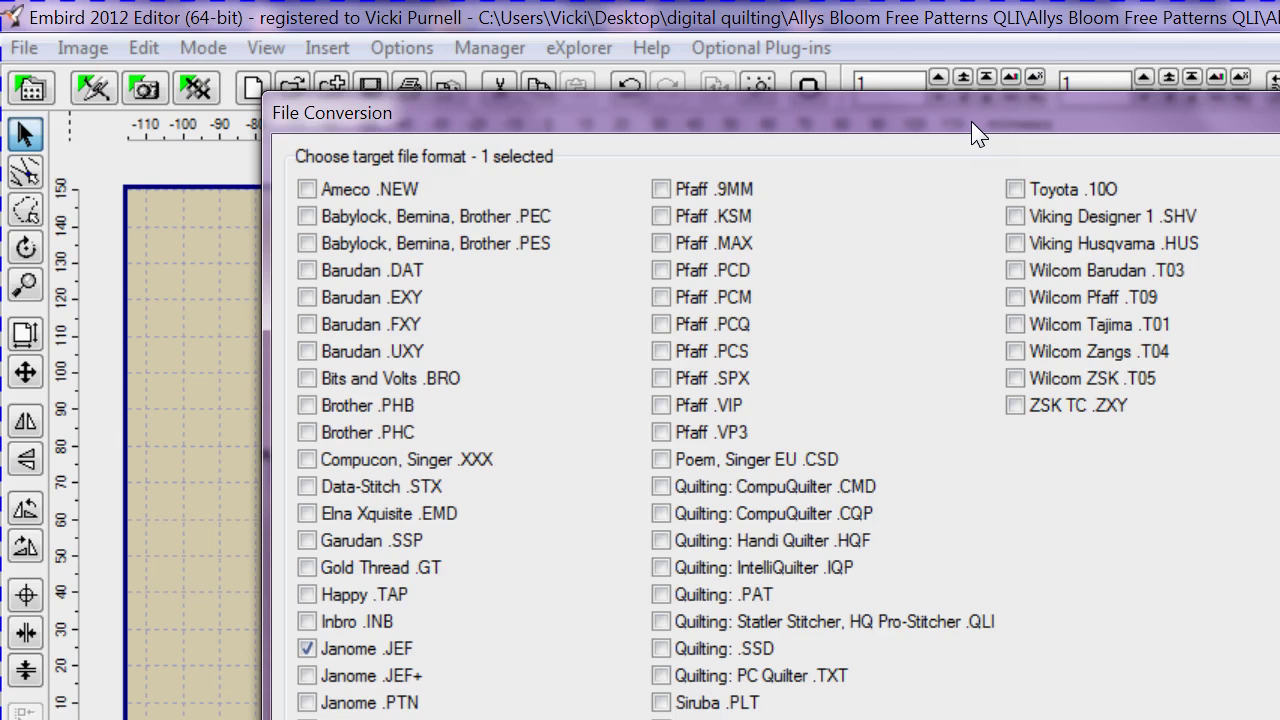
Confirm Janome .JEF and save the file as 'Allys Bloom large block' in the patterns folder
key(Return)
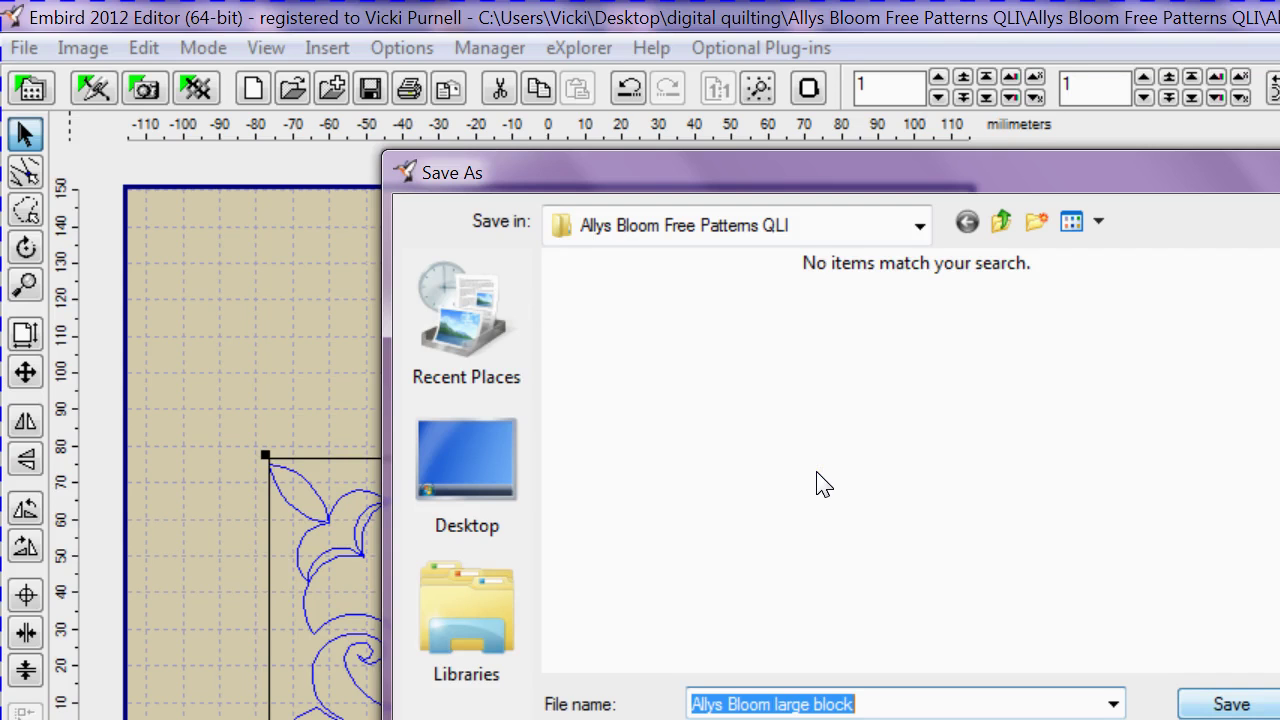
key(Return)
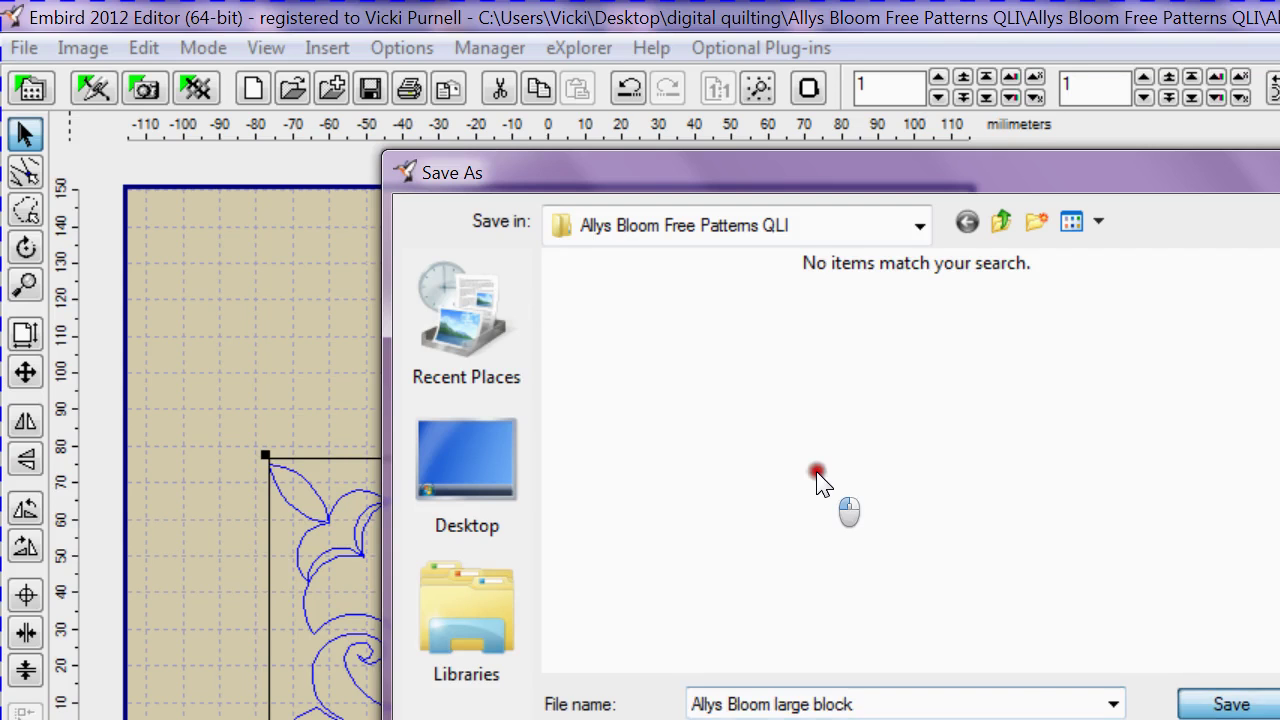